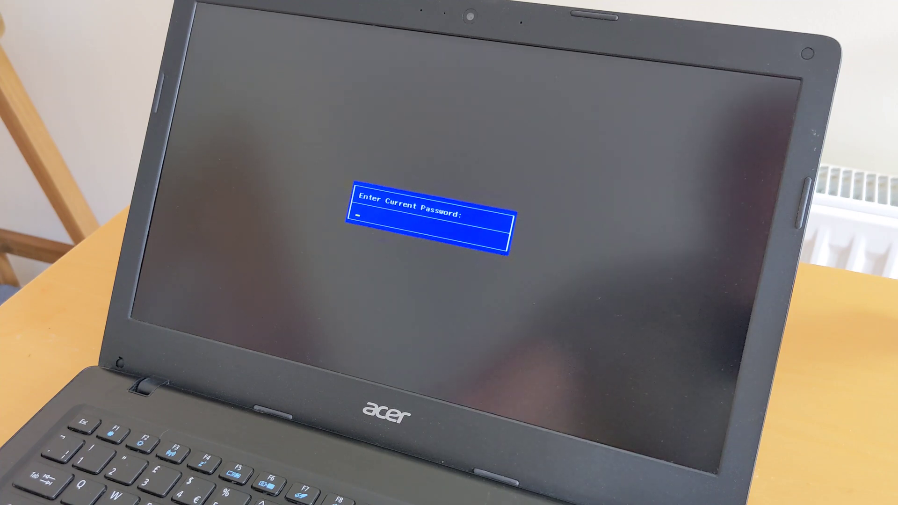
pyautogui.write('****')
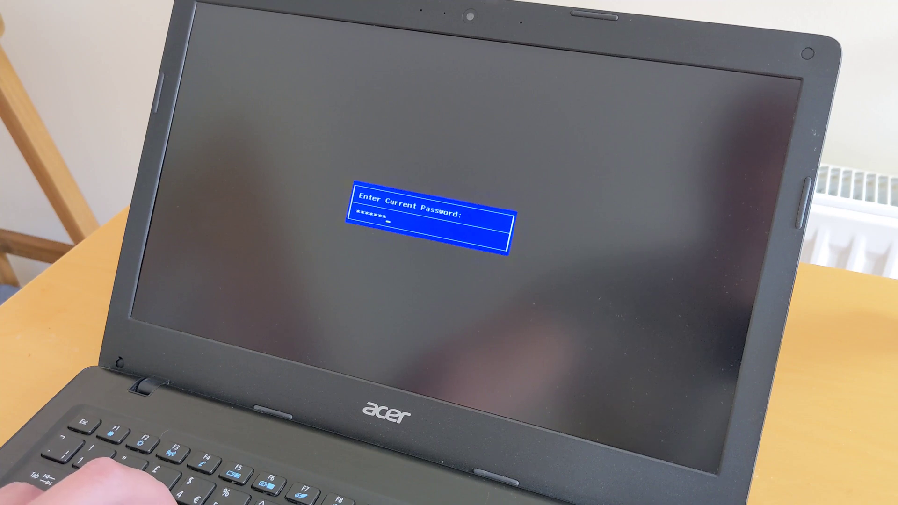
pyautogui.write('******')
pyautogui.press('Return')
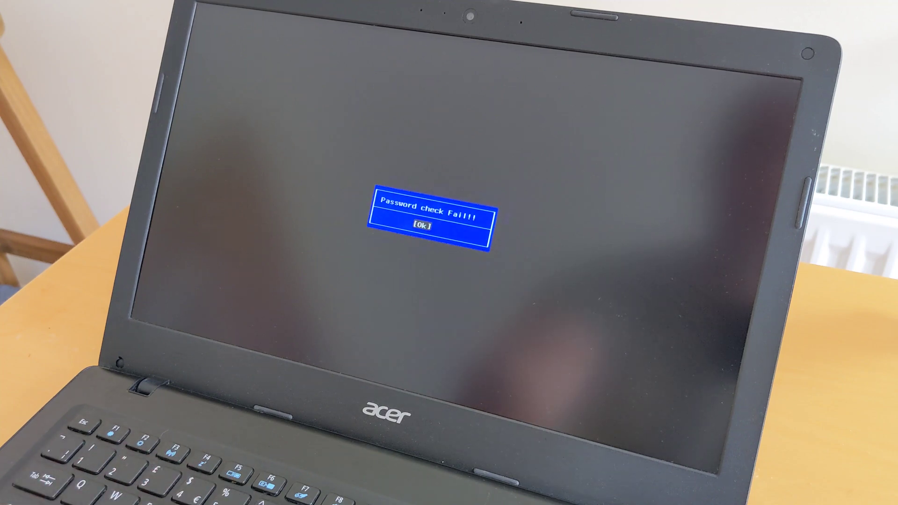
pyautogui.press('Return')
pyautogui.write('*****')
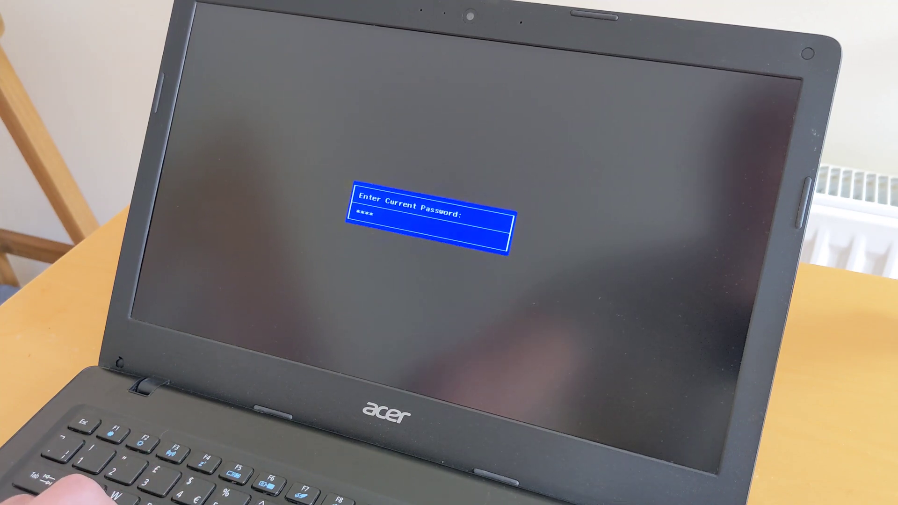
pyautogui.write('**')
pyautogui.press('Return')
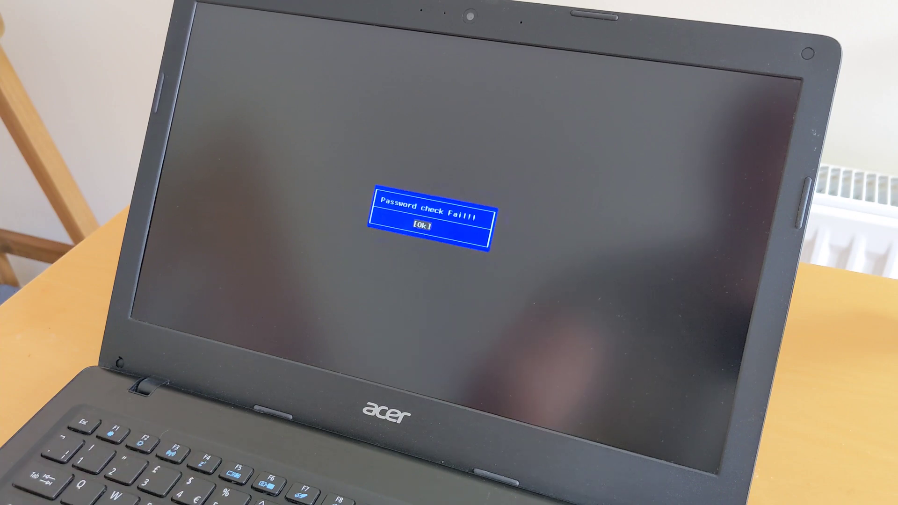
pyautogui.press('Return')
pyautogui.write('******')
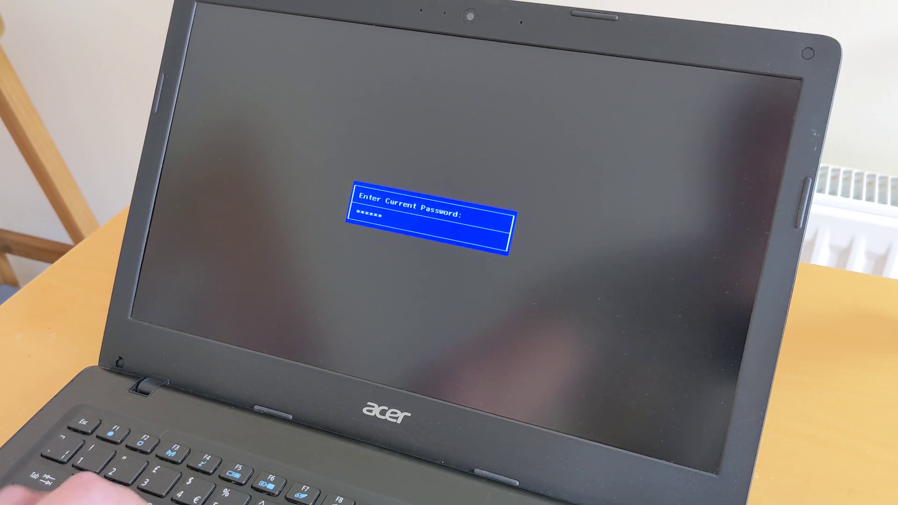
pyautogui.write('****')
pyautogui.press('Return')
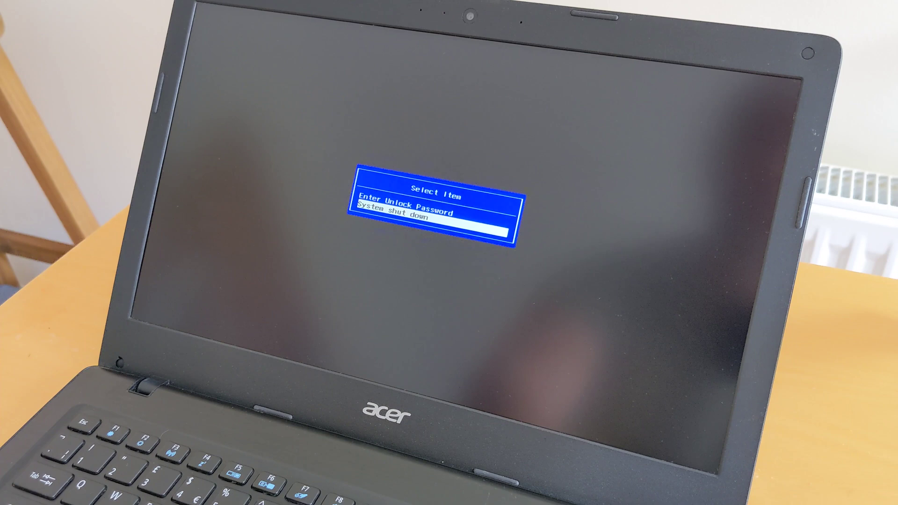
pyautogui.press('Up')
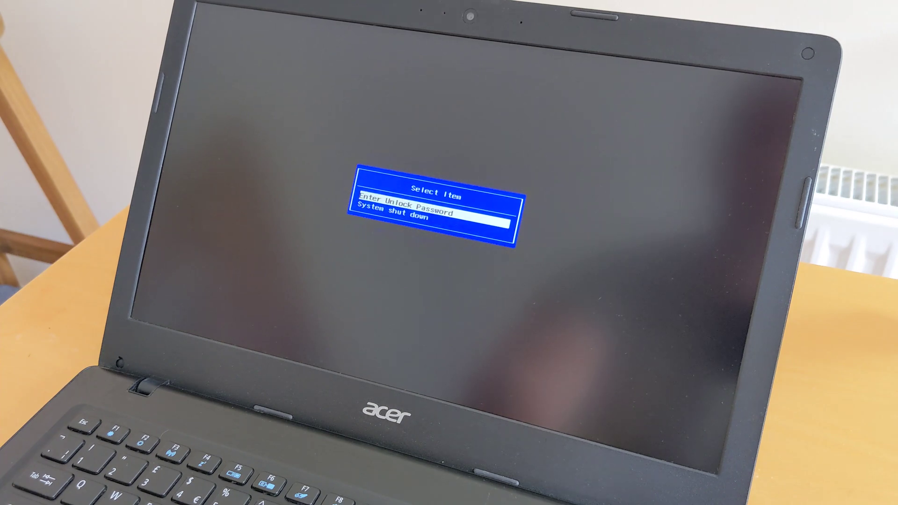
pyautogui.press('Return')
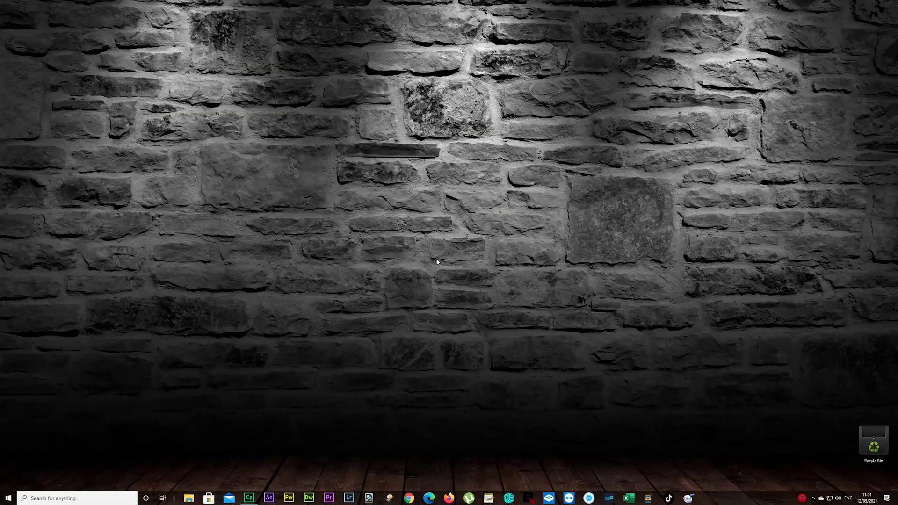
# Launch Chrome from the taskbar and load the biosbug.com homepage
pyautogui.click(429, 499)
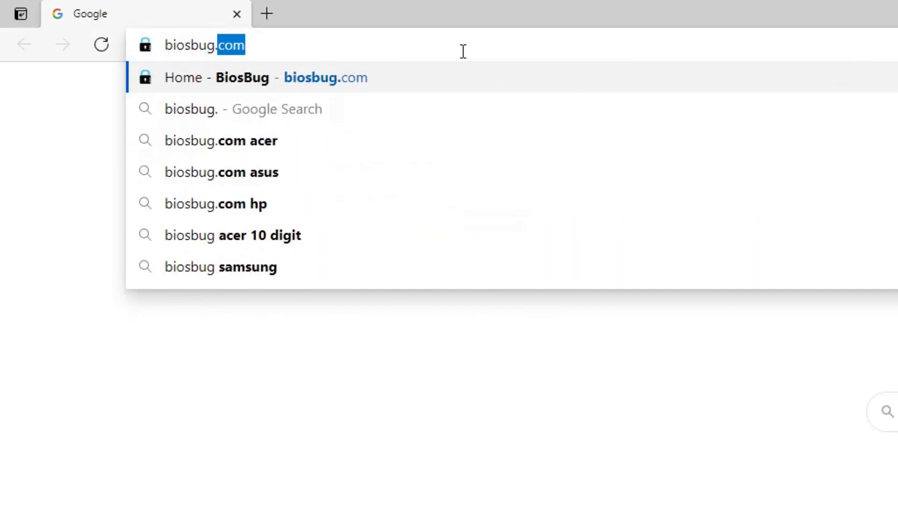
pyautogui.write('com')
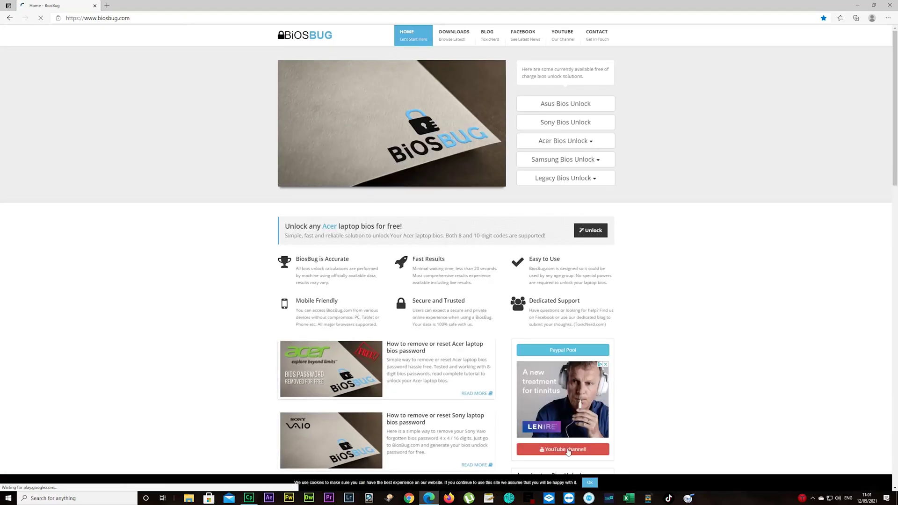
pyautogui.scroll(-3, 669, 241)
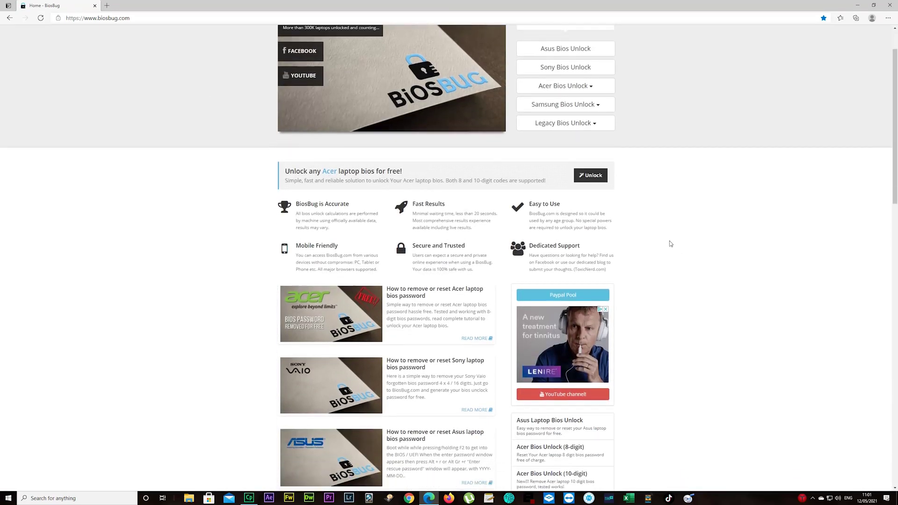
pyautogui.scroll(-3, 668, 246)
pyautogui.scroll(-2, 666, 248)
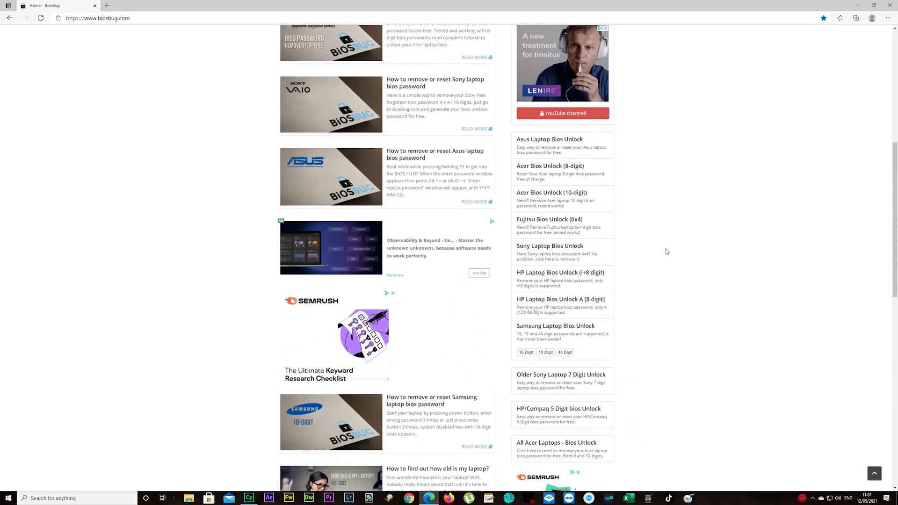
pyautogui.scroll(-1, 666, 249)
pyautogui.scroll(-1, 666, 248)
pyautogui.scroll(-1, 661, 253)
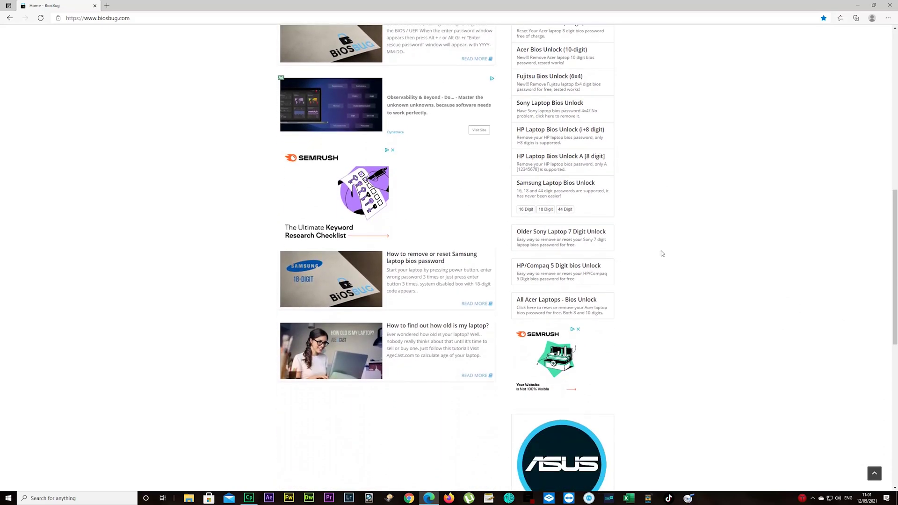
pyautogui.scroll(-1, 662, 254)
pyautogui.scroll(-1, 661, 253)
pyautogui.scroll(-1, 661, 253)
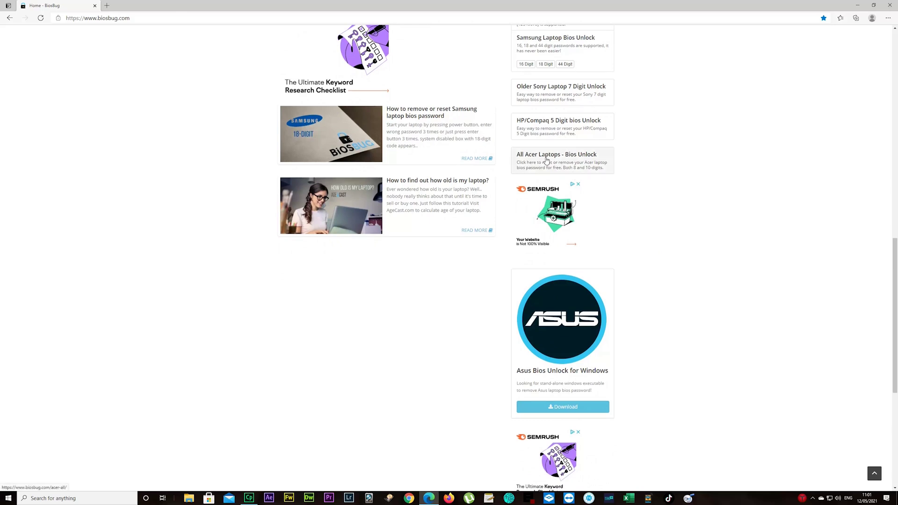
pyautogui.click(546, 162)
pyautogui.scroll(-2, 180, 233)
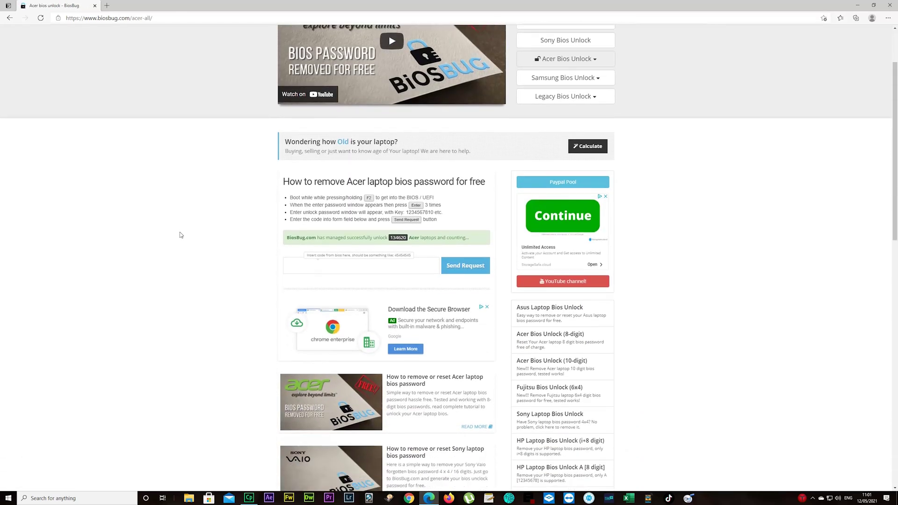
pyautogui.scroll(-1, 180, 232)
pyautogui.scroll(-1, 179, 232)
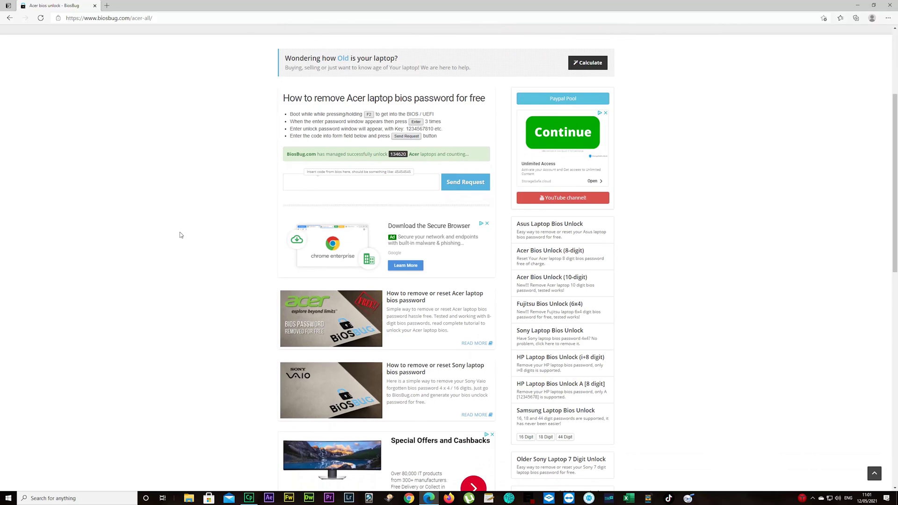
pyautogui.scroll(-1, 180, 233)
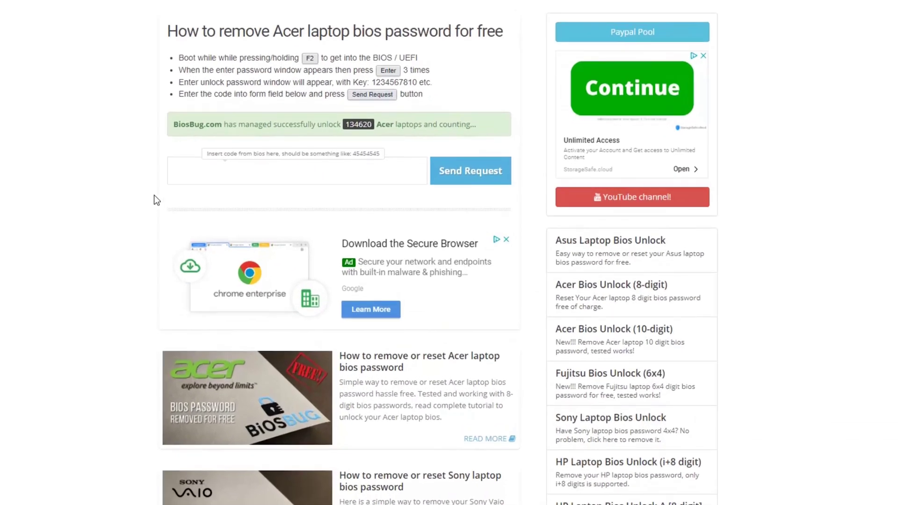
pyautogui.click(186, 172)
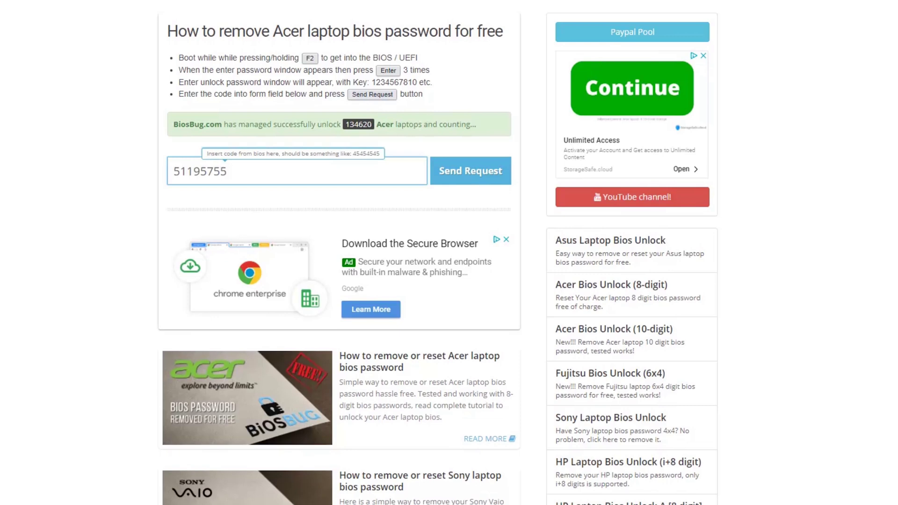
pyautogui.click(463, 170)
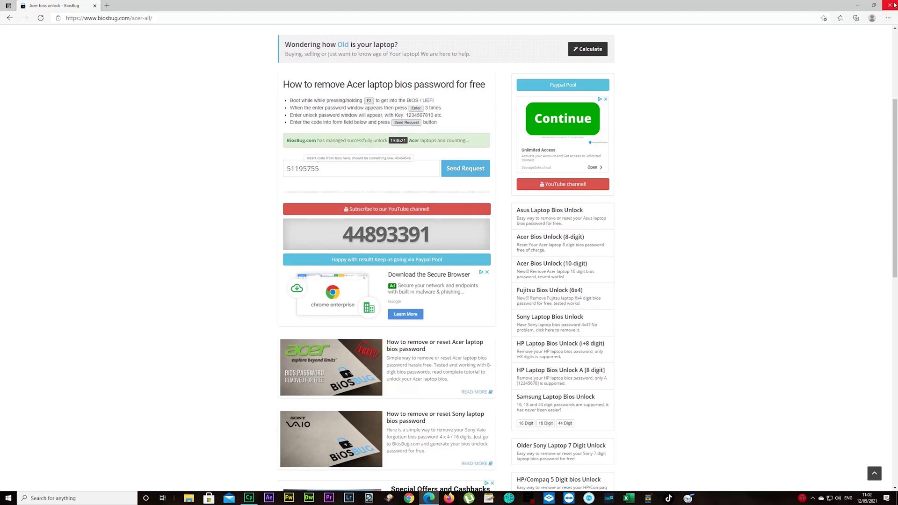
pyautogui.click(890, 5)
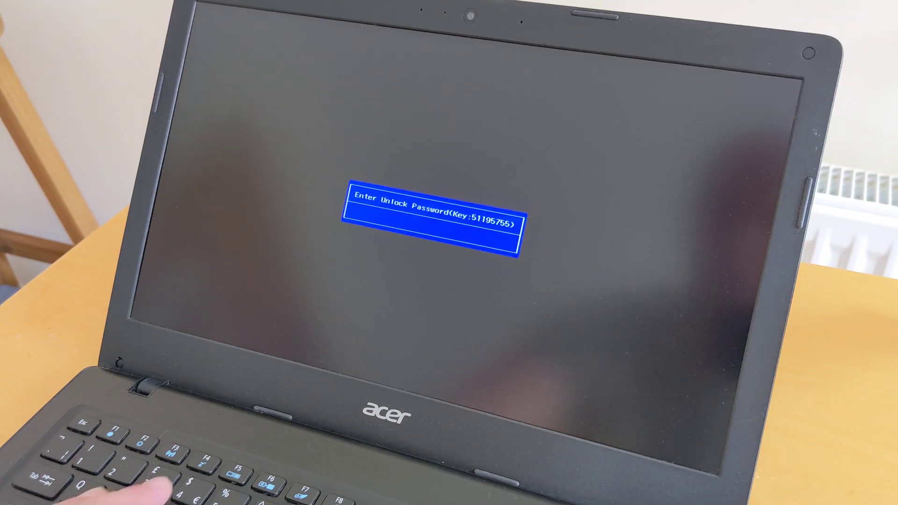
pyautogui.write('*')
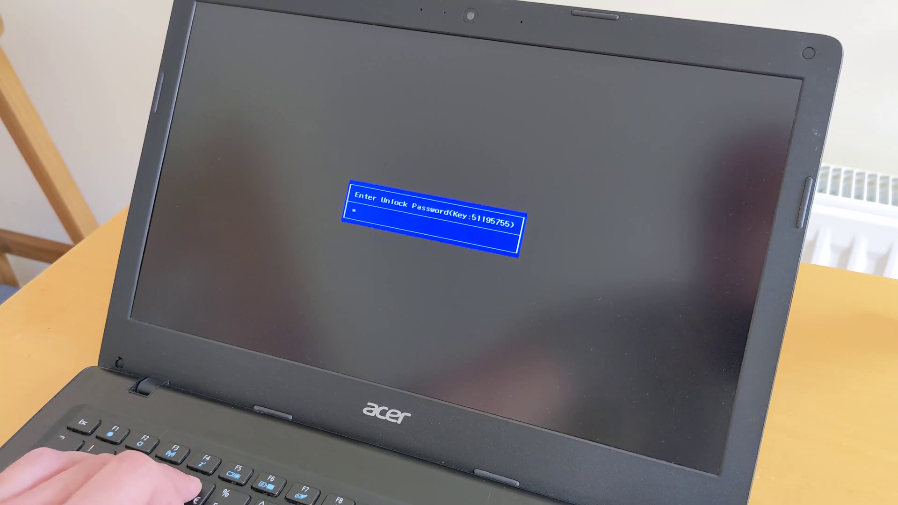
pyautogui.write('*')
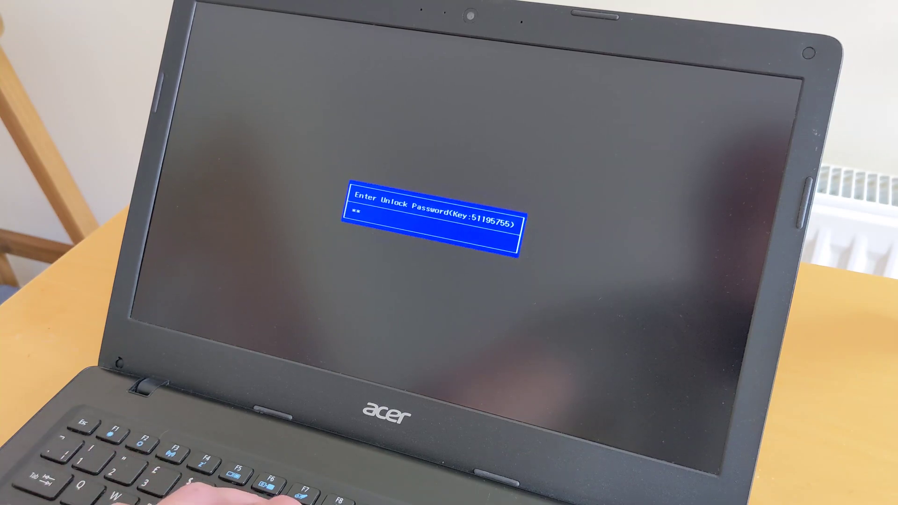
pyautogui.write('**')
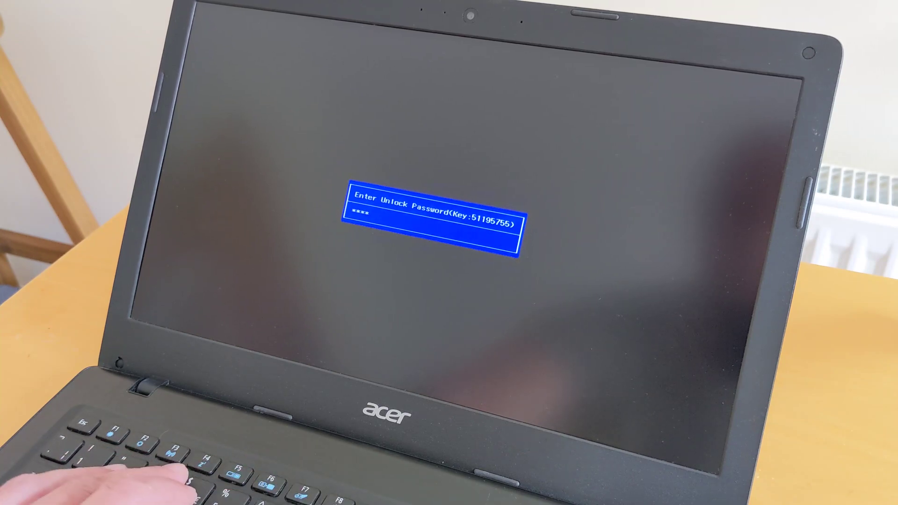
pyautogui.write('**')
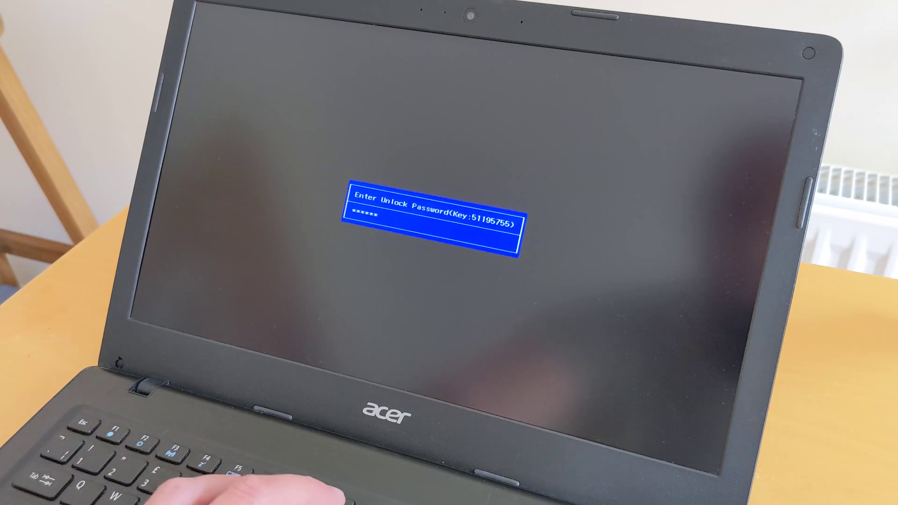
pyautogui.write('**')
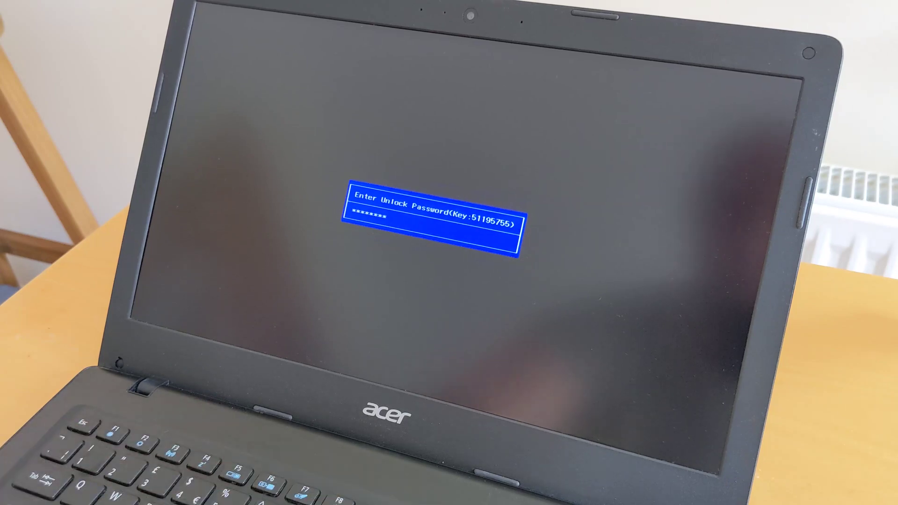
pyautogui.press('Return')
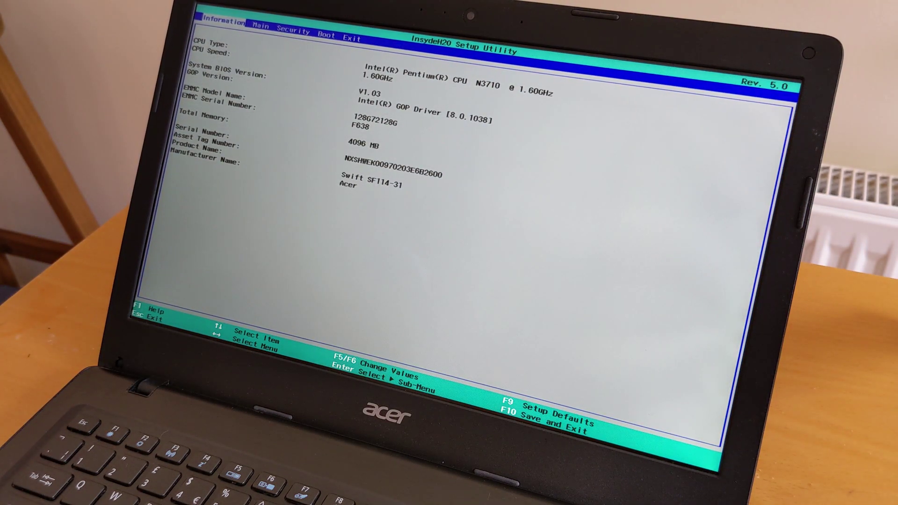
# On the Security tab, clear the supervisor password by leaving both new-password fields blank
pyautogui.press('Right')
pyautogui.press('Right')
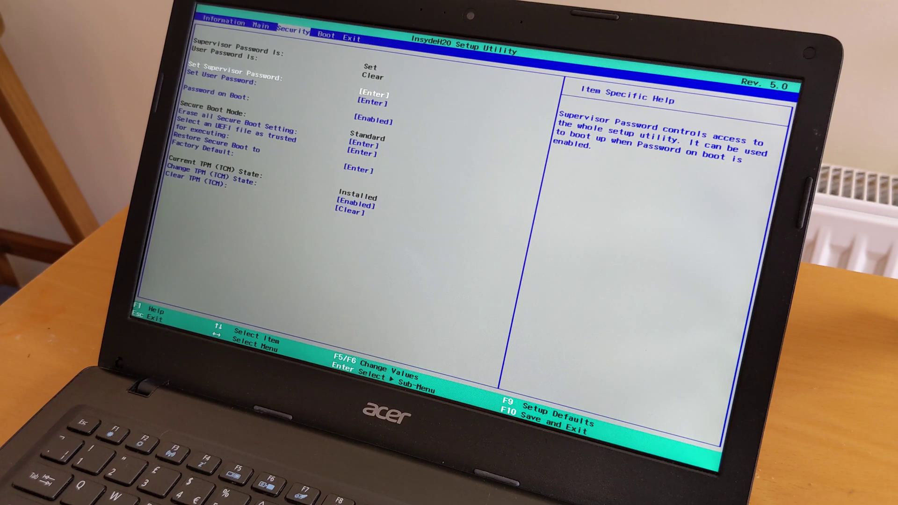
pyautogui.press('Return')
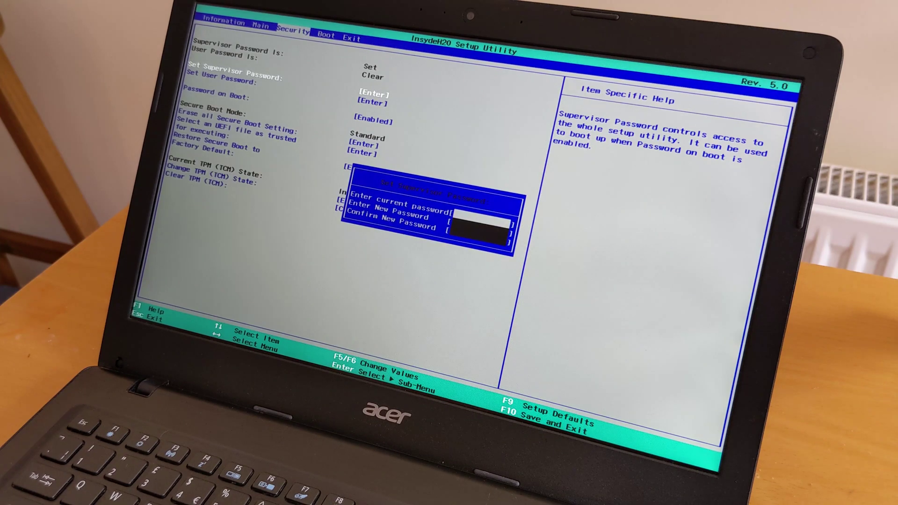
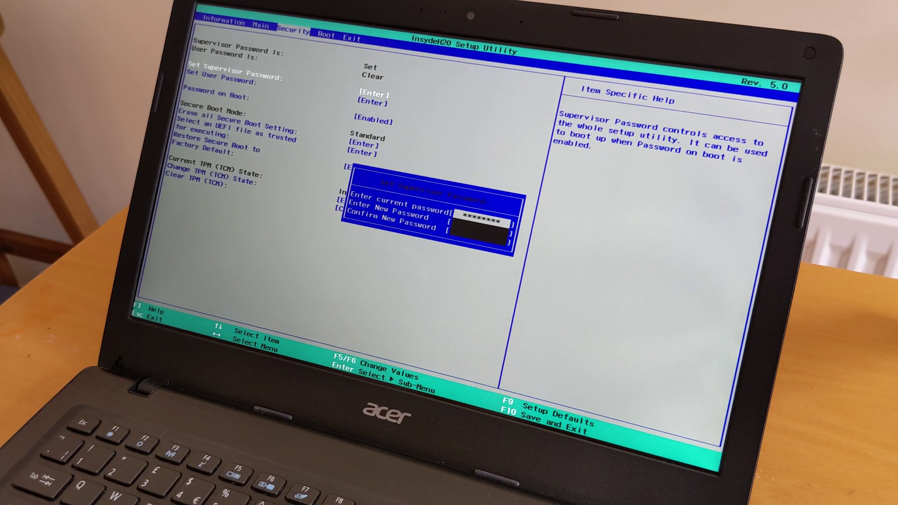
pyautogui.press('Return')
pyautogui.press('Return')
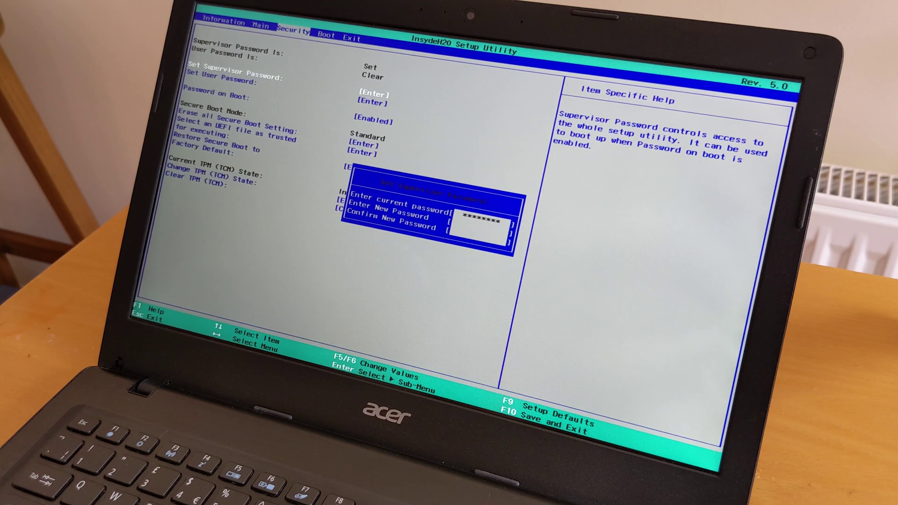
pyautogui.press('Return')
pyautogui.press('Return')
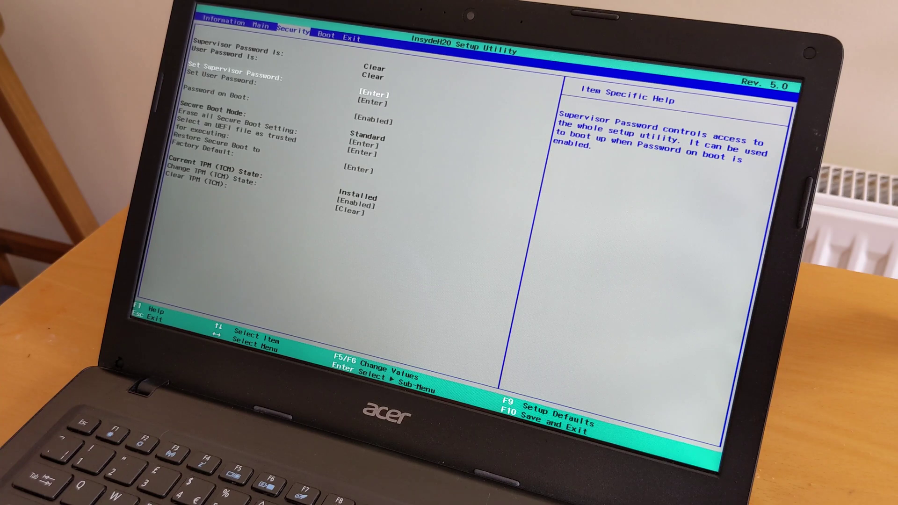
# Move to the Exit tab to show its save and discard options
pyautogui.press('Right')
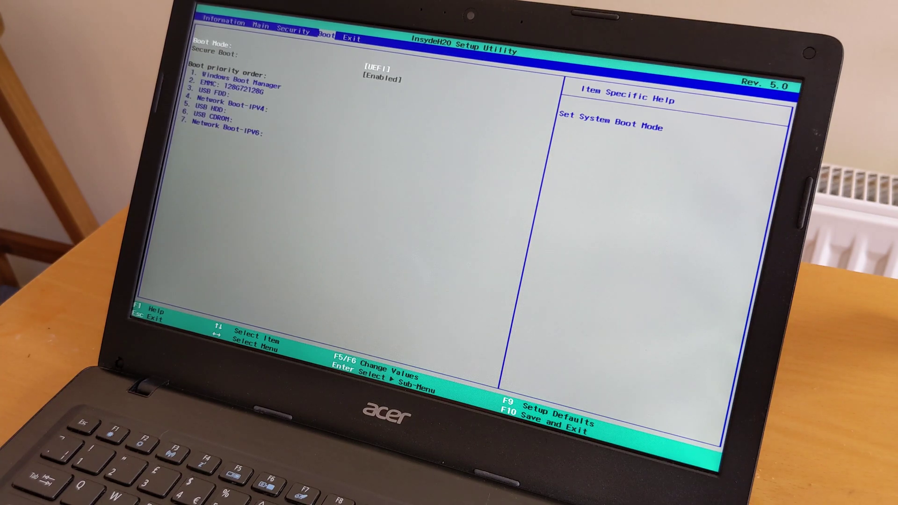
pyautogui.press('Right')
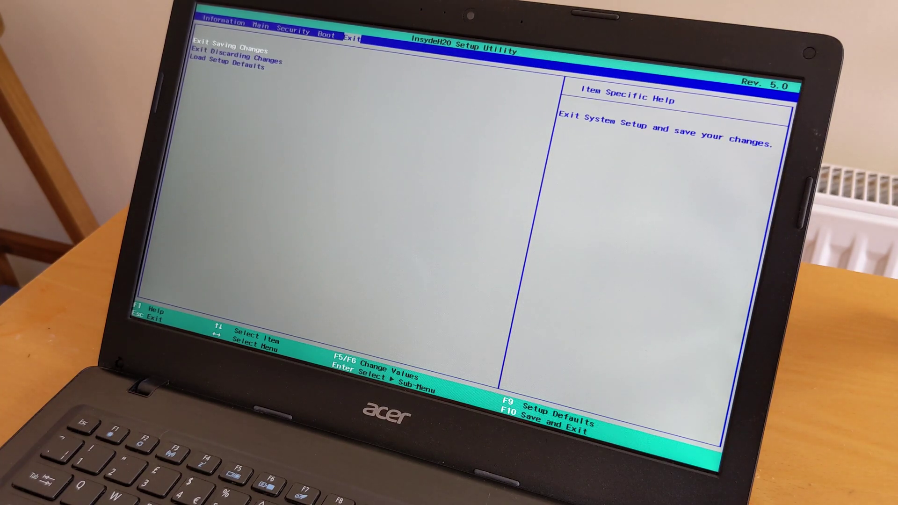